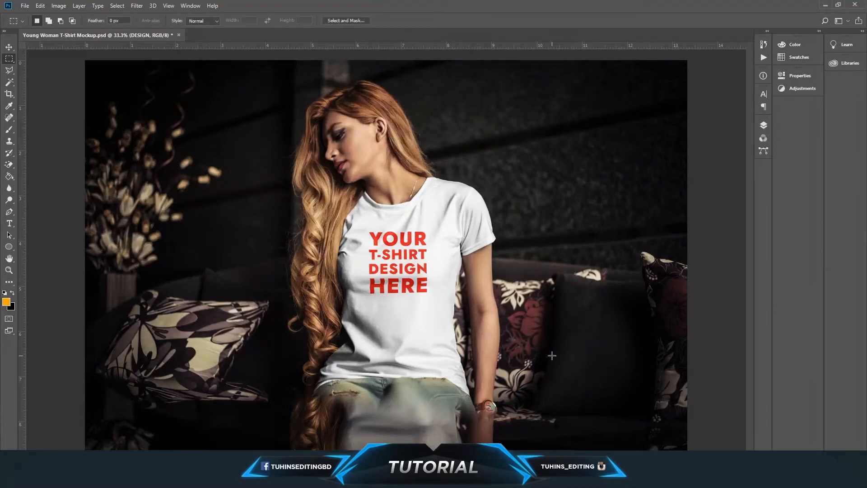
- Switch to the browser to view the Free Young Woman T-Shirt Mockup page on unblast.com, and return to Photoshop
click(9, 46)
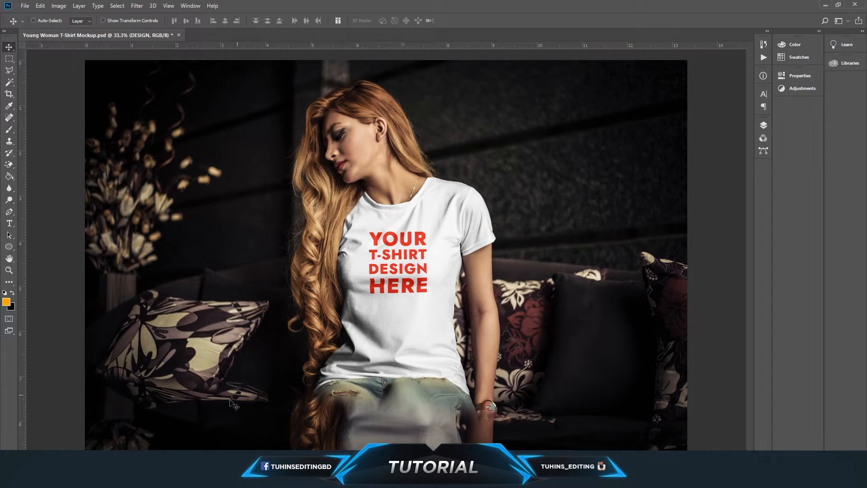
click(48, 430)
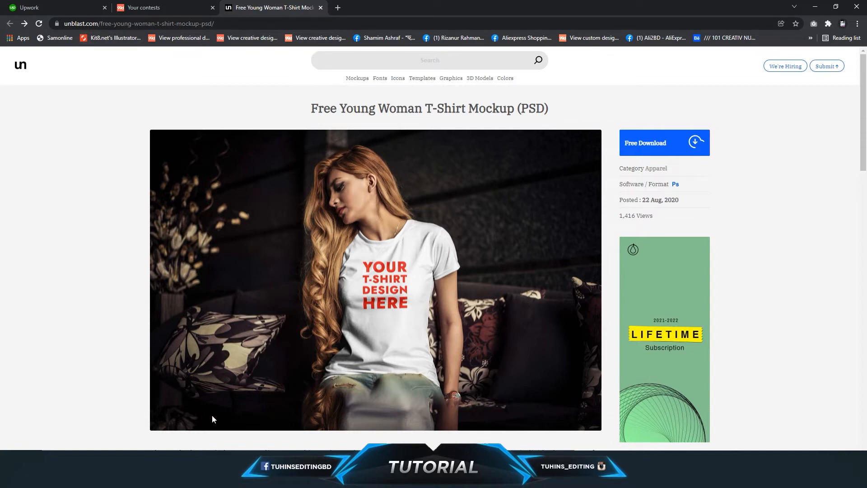
key(alt+Tab)
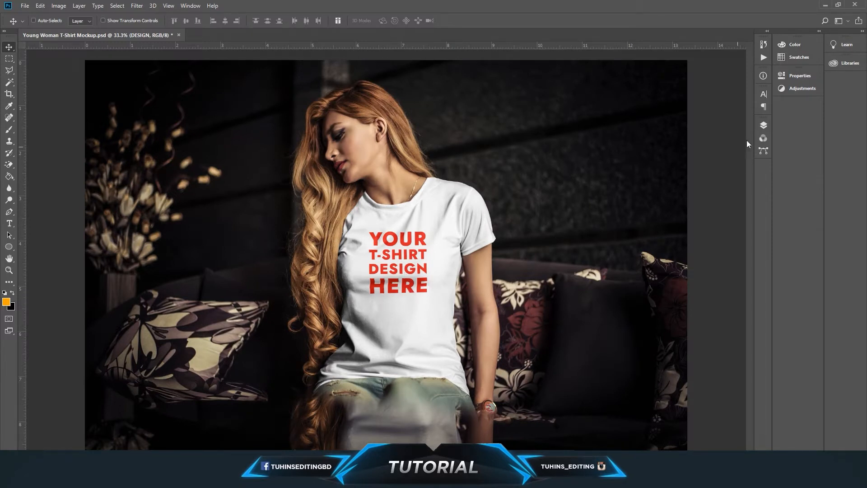
- Expand the DESIGN group in the layer stack and open its design smart object for editing
click(764, 125)
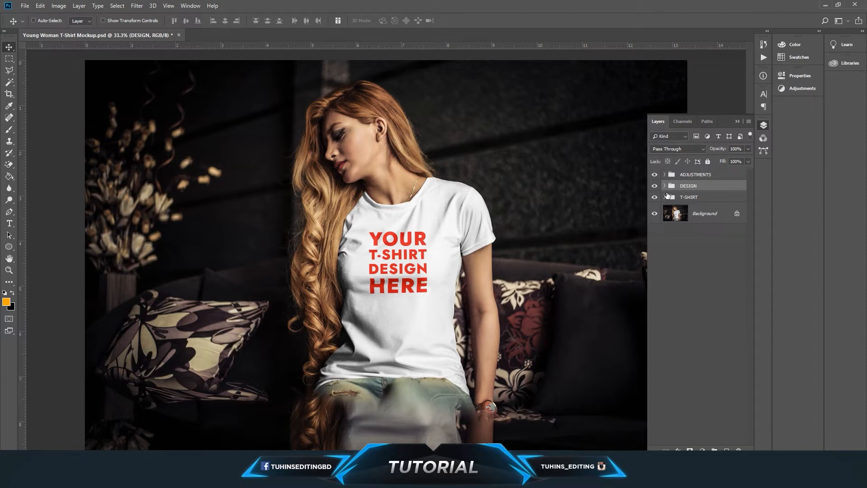
click(665, 186)
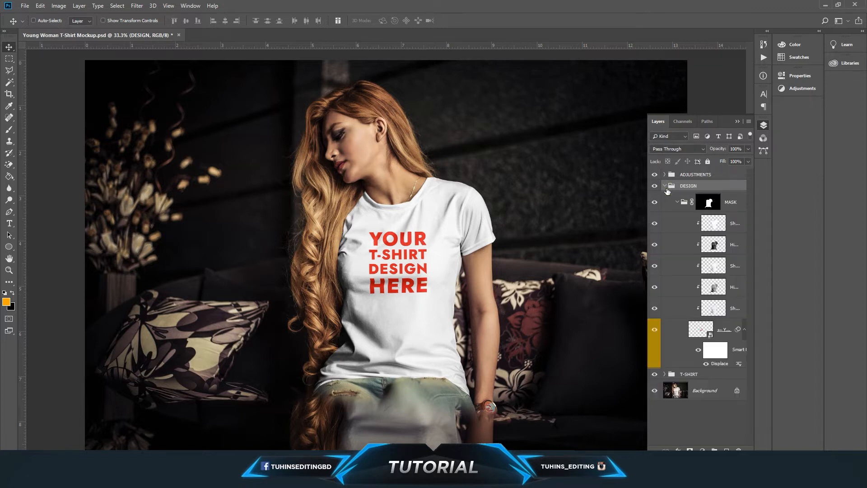
double_click(700, 331)
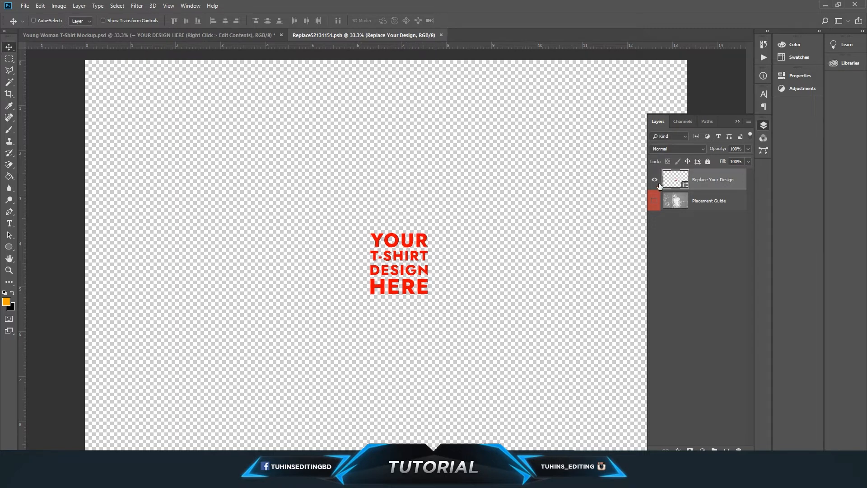
- Preview the flaming skull image "nof (2)" from the Png logo folder and place it over the placeholder text in the smart object
mouse_move(145, 479)
mouse_move(249, 442)
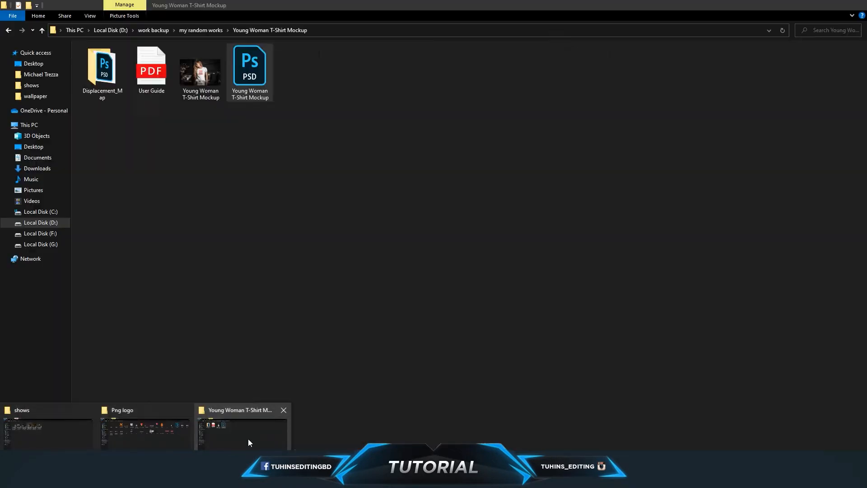
click(149, 434)
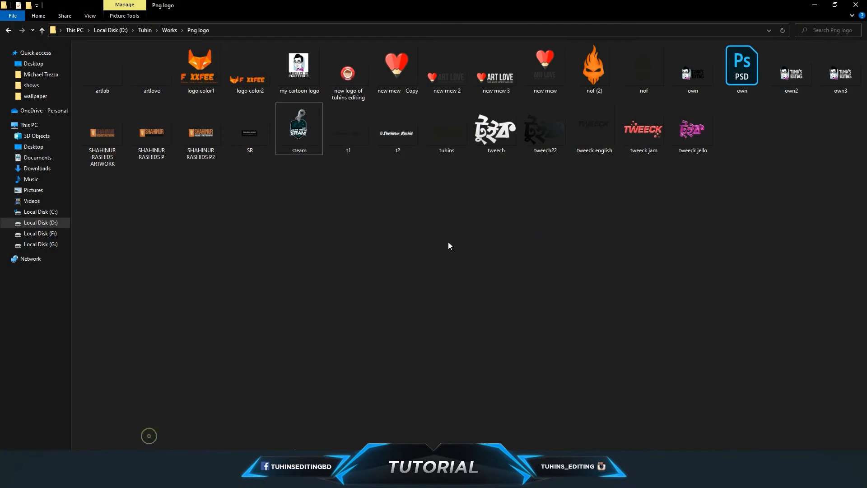
double_click(598, 82)
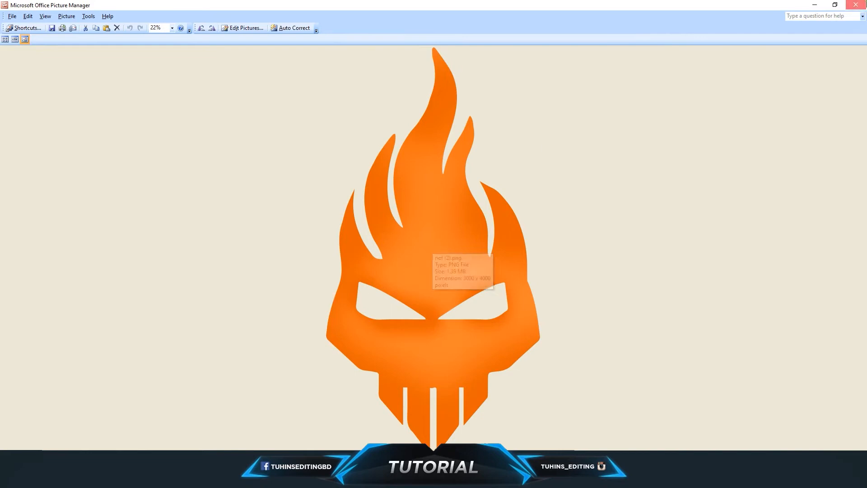
click(856, 5)
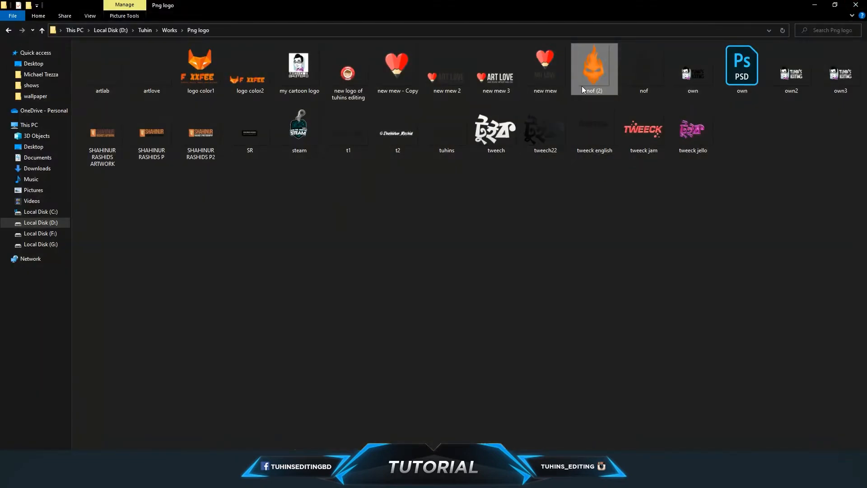
drag(594, 77, 397, 265)
drag(533, 450, 407, 281)
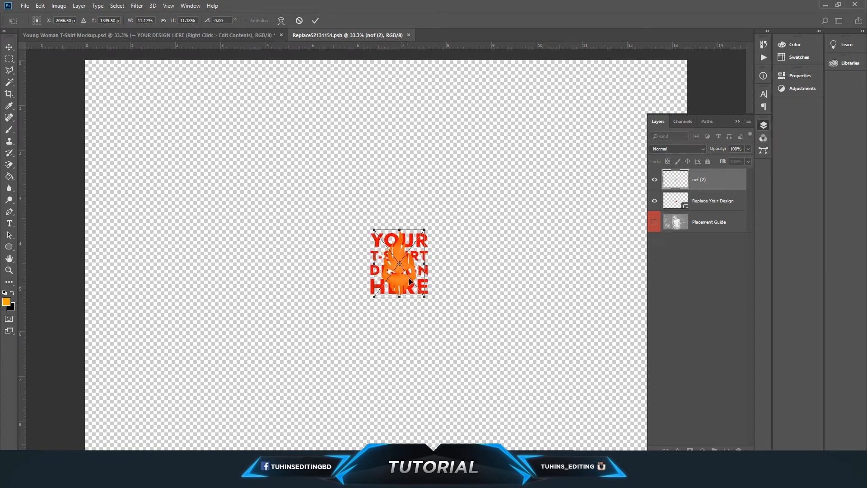
key(Return)
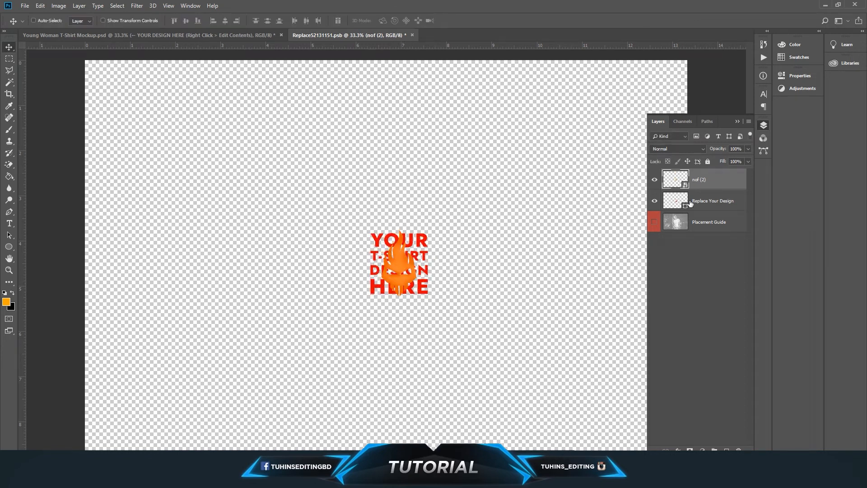
- Show the Placement Guide layer and hide the Replace Your Design layer
click(654, 222)
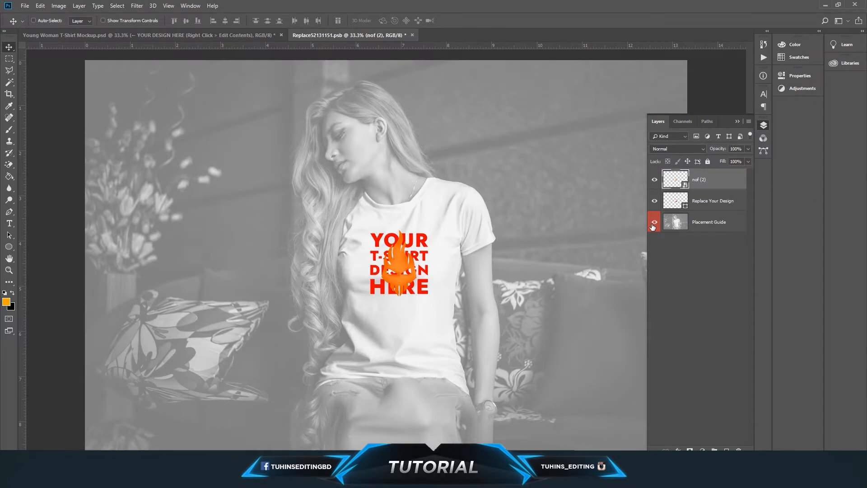
click(655, 202)
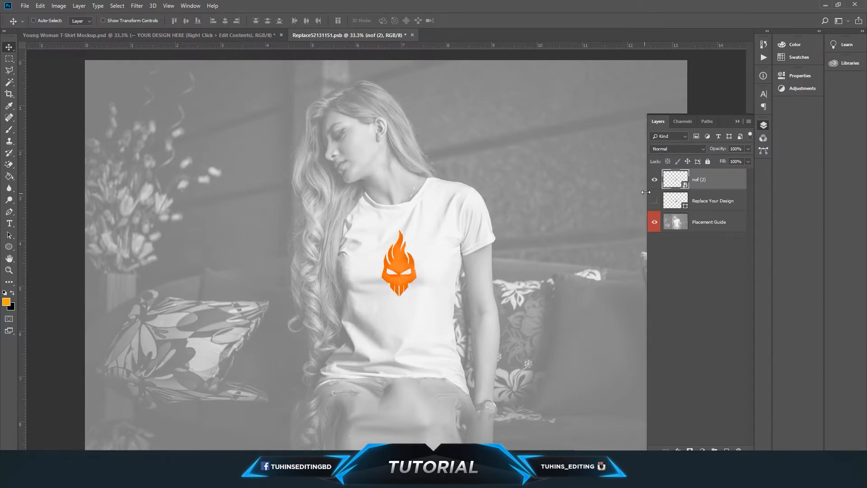
key(ctrl+s)
- Enlarge the nof (2) logo to about 19.2% with Free Transform and position it on the shirt's chest
click(46, 8)
click(59, 193)
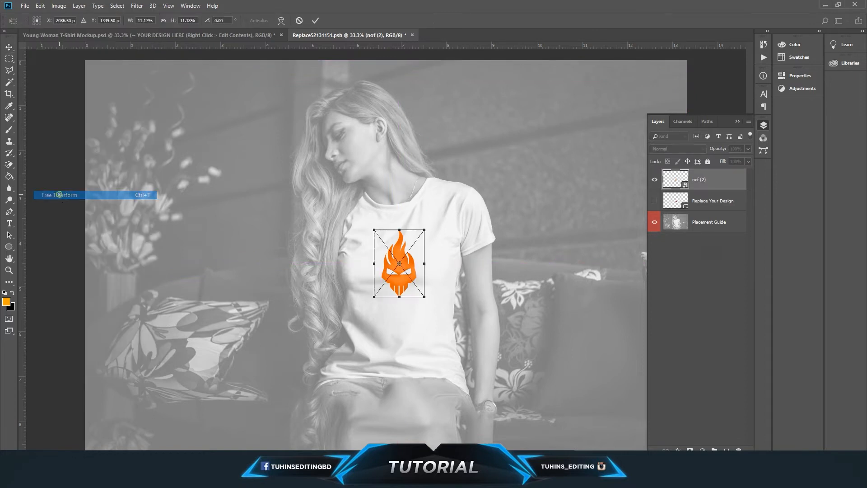
drag(416, 298, 440, 334)
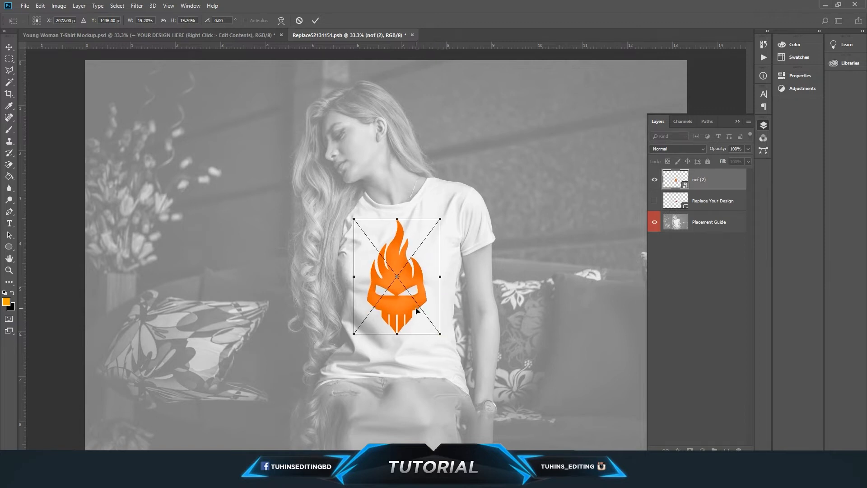
key(Return)
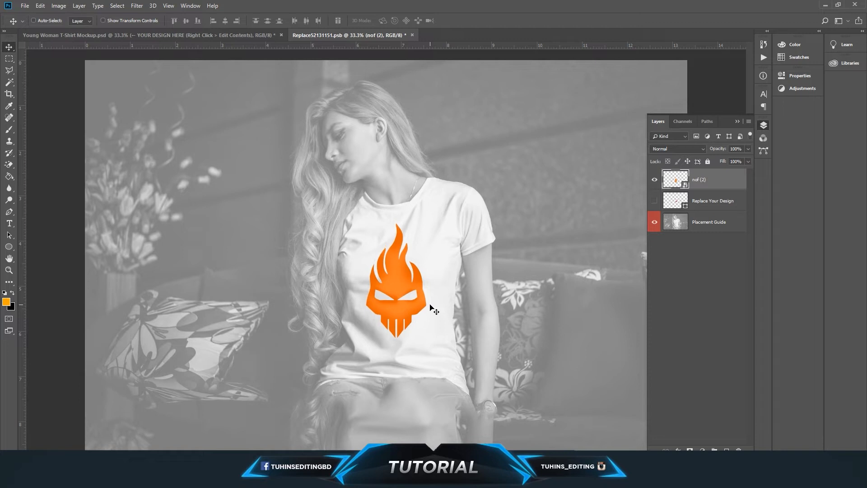
- Hide the Placement Guide layer, and save and close the smart object document
click(654, 222)
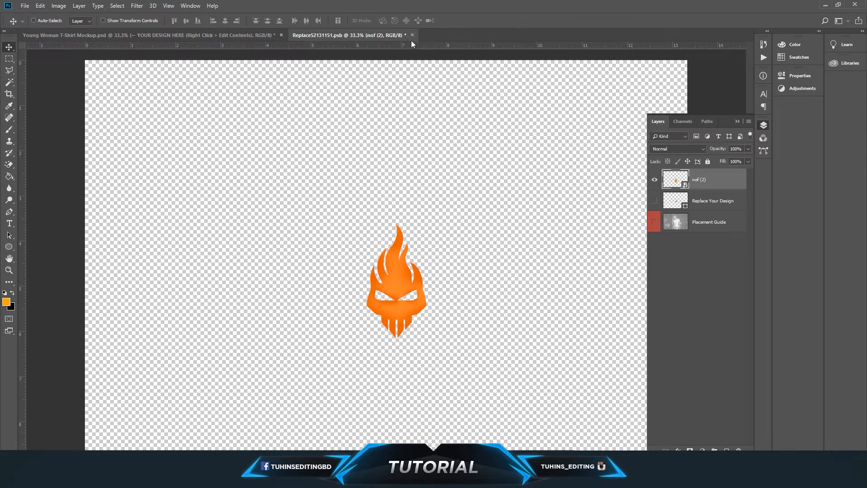
click(24, 6)
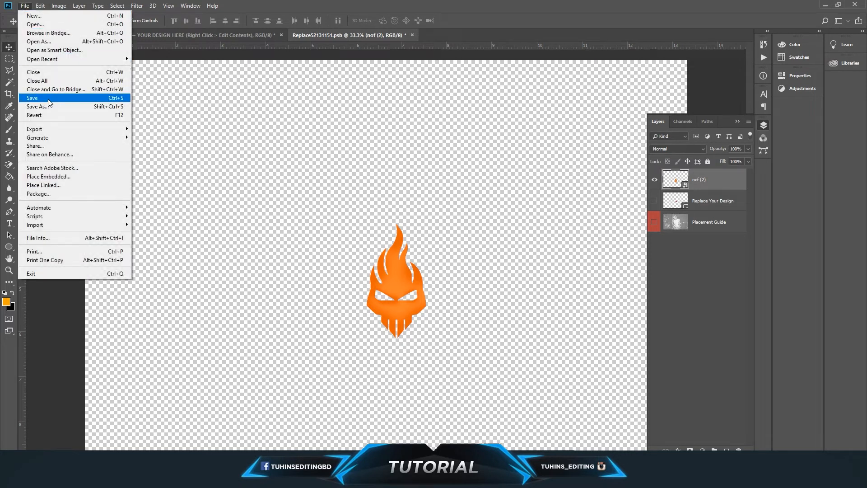
click(47, 99)
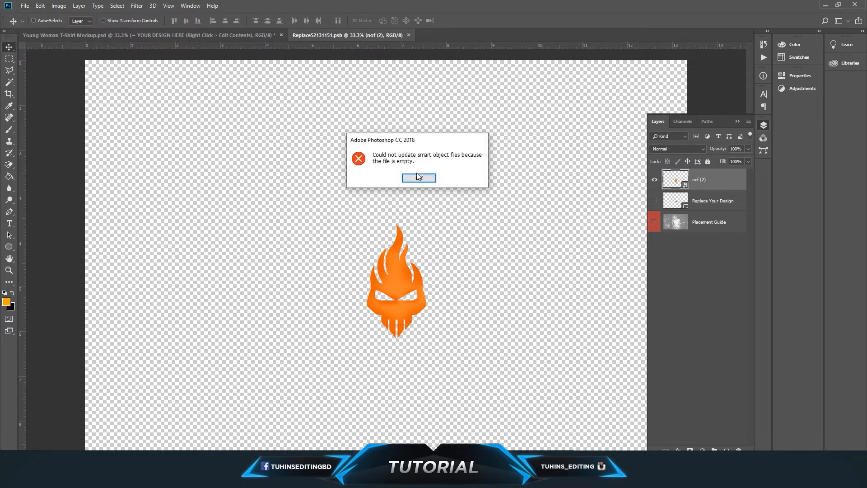
click(415, 176)
click(409, 35)
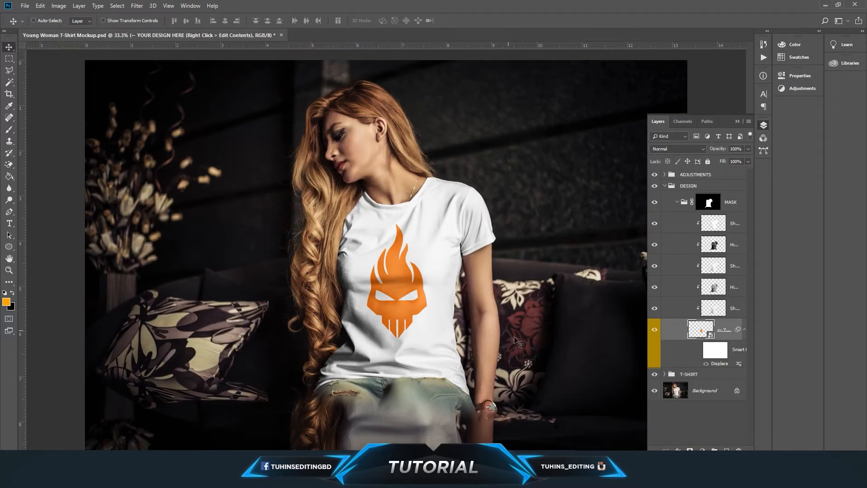
- Examine the applied logo on the T-shirt up close and in the full mockup with the layer list collapsed
key(ctrl+plus)
key(ctrl+plus)
key(ctrl+plus)
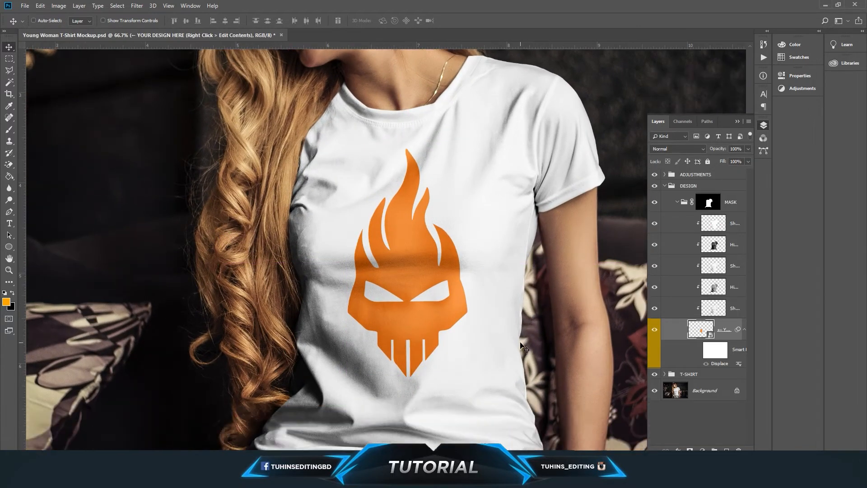
scroll(517, 347, down, 4)
key(ctrl+minus)
key(ctrl+minus)
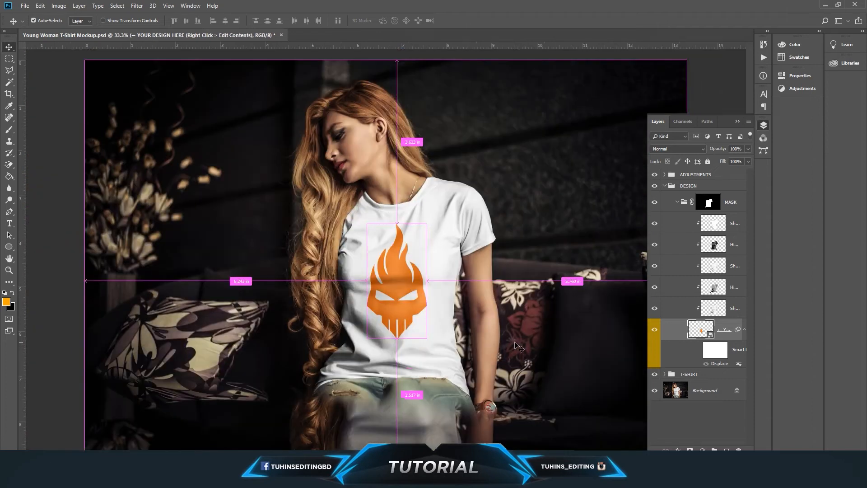
click(739, 121)
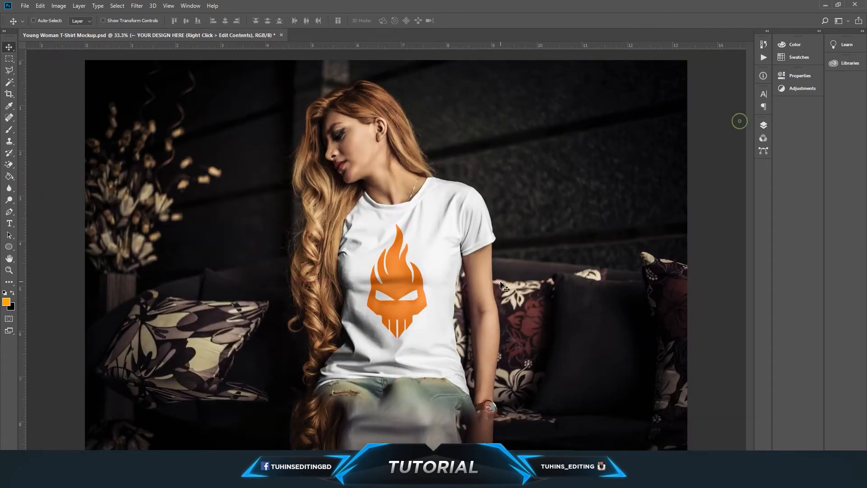
- Save a JPEG copy of the finished mockup in the Young Woman T-Shirt Mockup folder
key(ctrl)
key(ctrl+shift+s)
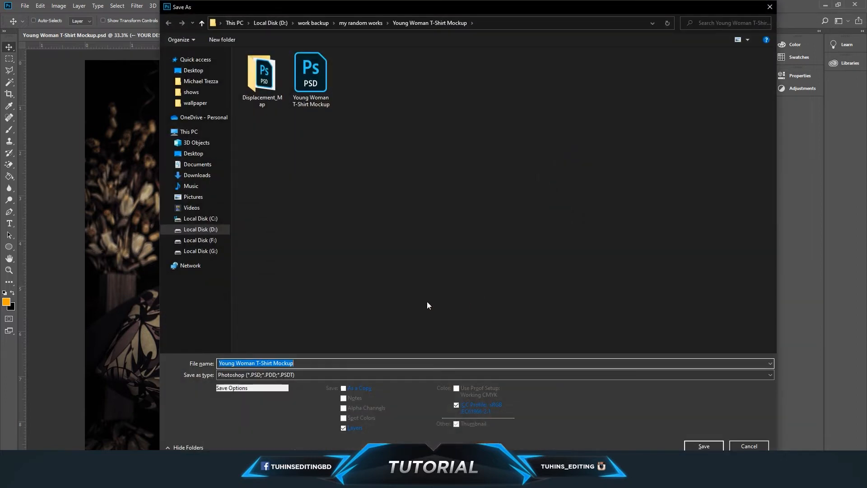
click(326, 360)
text(1)
click(312, 374)
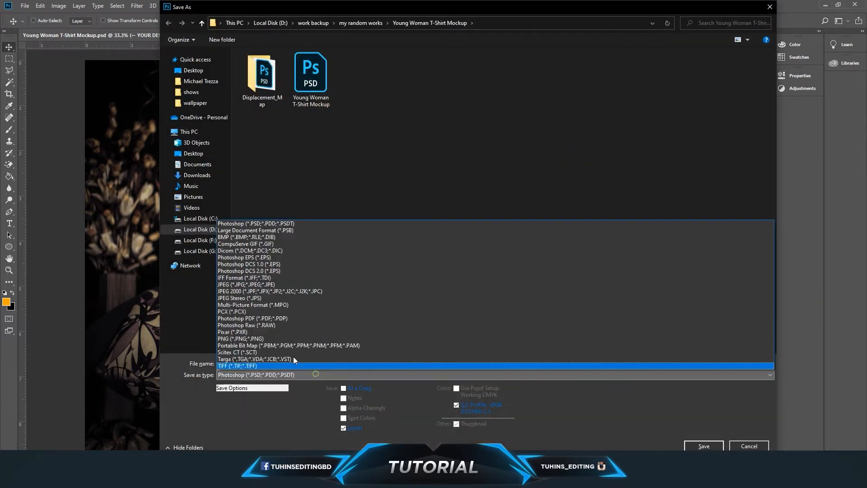
click(242, 292)
key(Return)
key(Return)
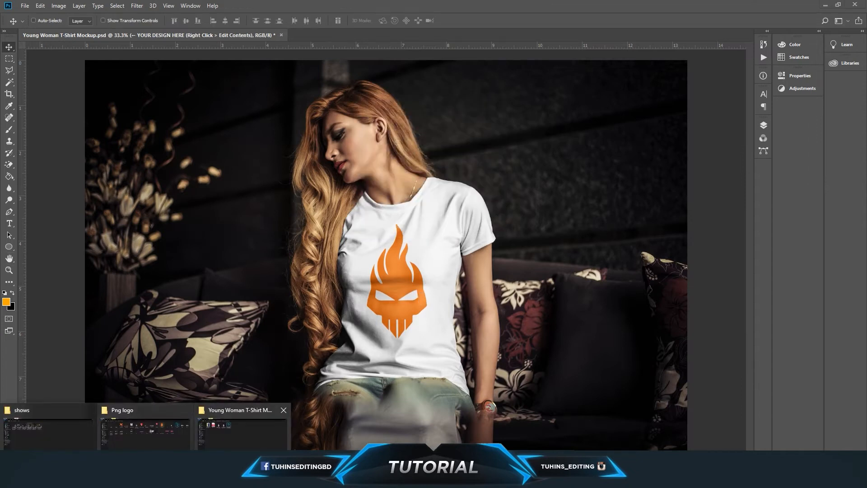
- Open the exported JPEG from the Young Woman T-Shirt Mockup folder and examine the printed logo up close
click(243, 427)
double_click(201, 73)
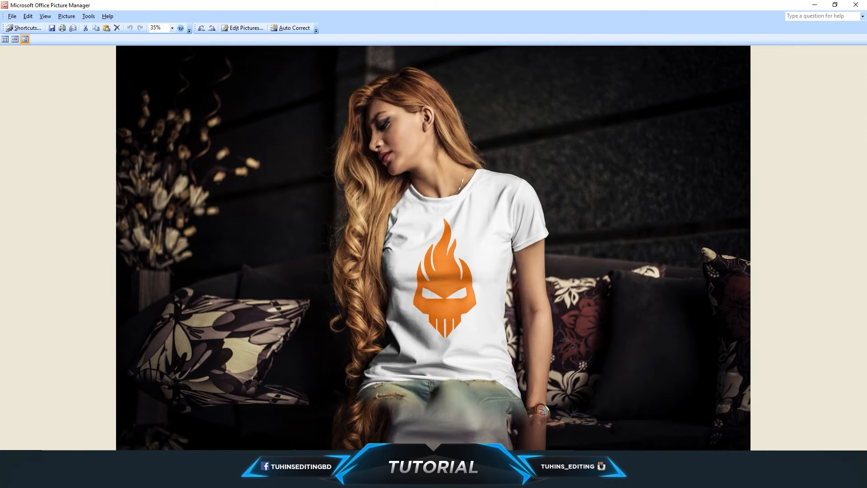
scroll(434, 248, up, 4)
drag(640, 296, 533, 311)
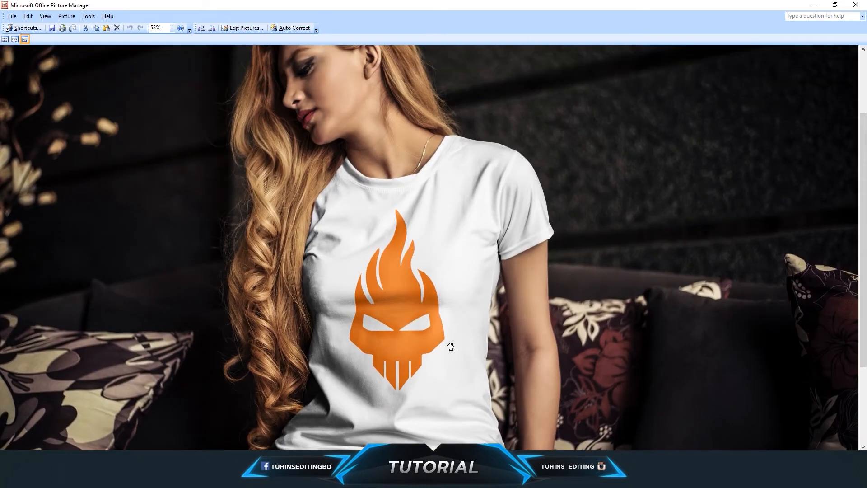
scroll(437, 335, up, 1)
scroll(440, 337, down, 4)
drag(442, 261, 431, 345)
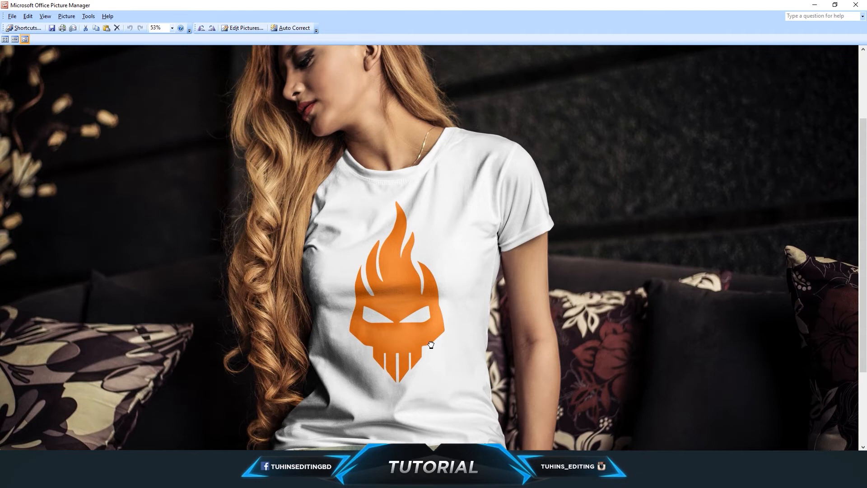
scroll(431, 343, down, 4)
scroll(425, 340, up, 4)
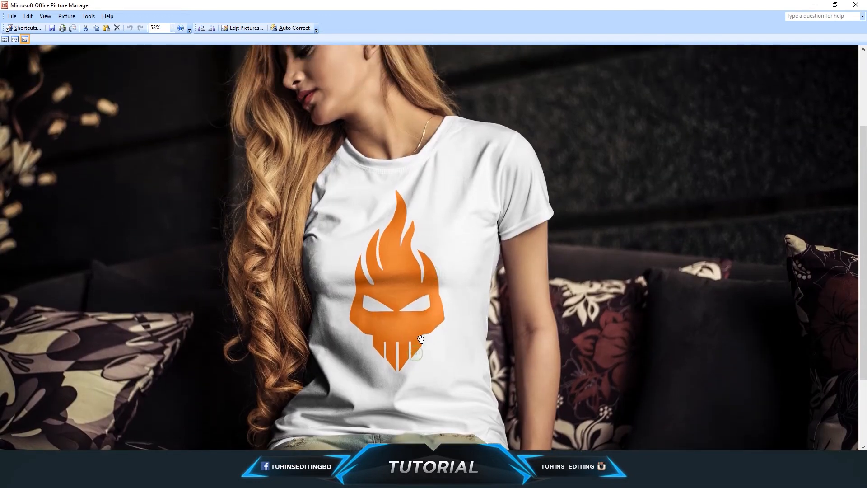
drag(422, 339, 426, 352)
scroll(445, 336, up, 1)
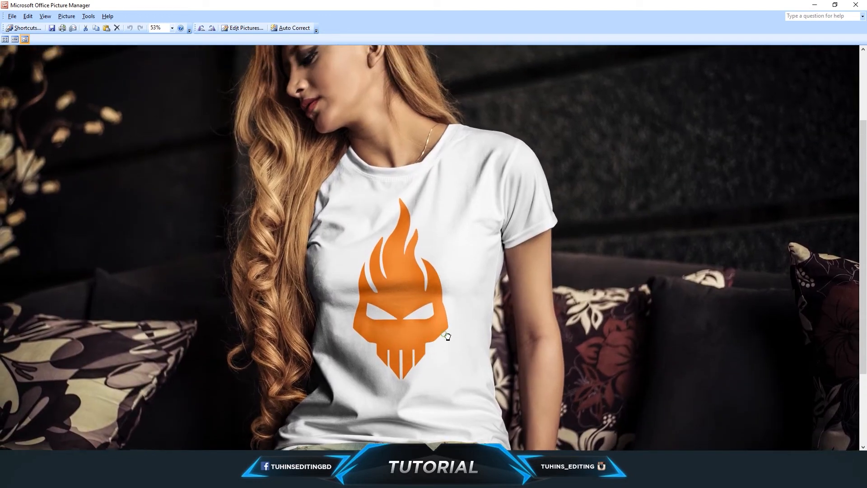
scroll(438, 339, down, 2)
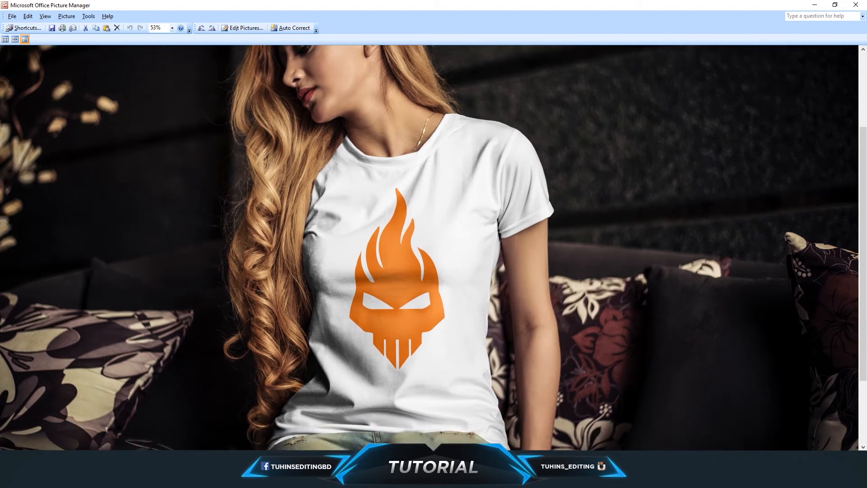
scroll(445, 341, down, 3)
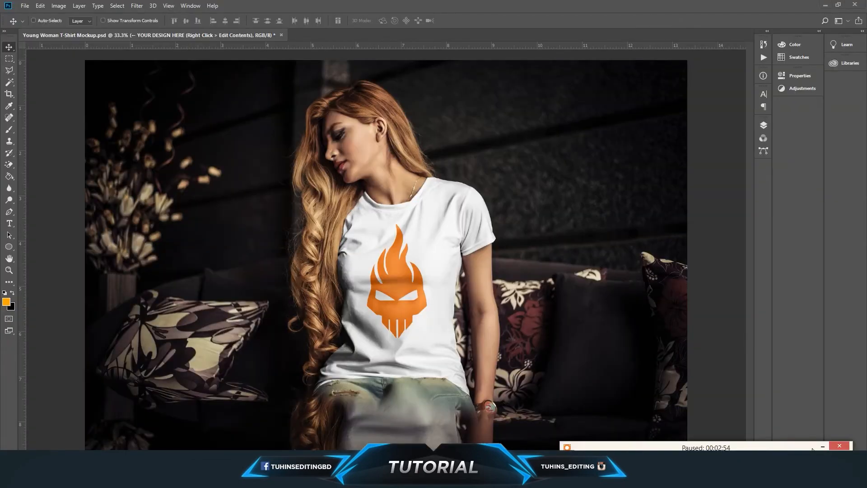
- Try a red in the T-SHIRT group's colour fill layer, and set the shirt colour to near-black #121011
key(F7)
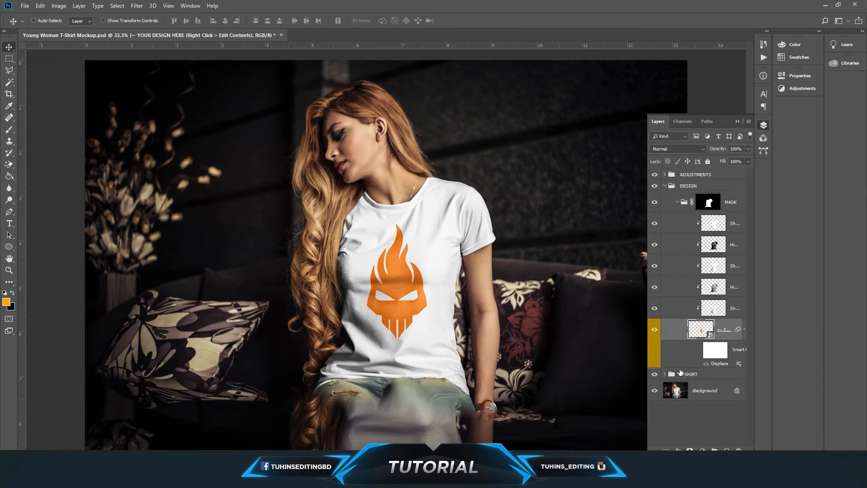
click(665, 374)
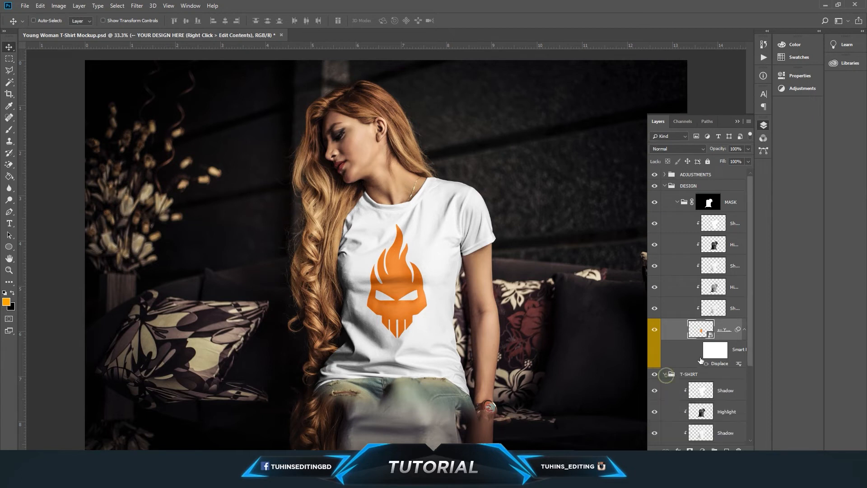
scroll(703, 358, down, 5)
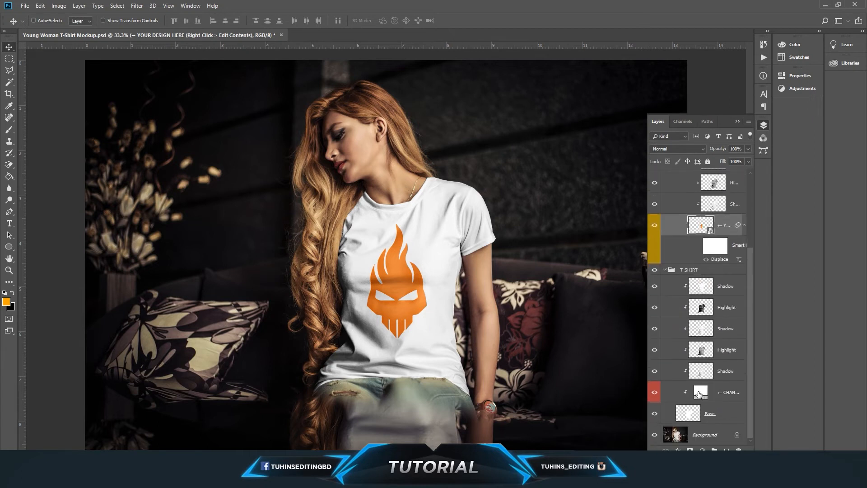
double_click(699, 394)
mouse_move(592, 306)
mouse_down()
mouse_move(565, 328)
mouse_move(685, 287)
mouse_move(687, 301)
mouse_move(692, 223)
mouse_up()
click(671, 278)
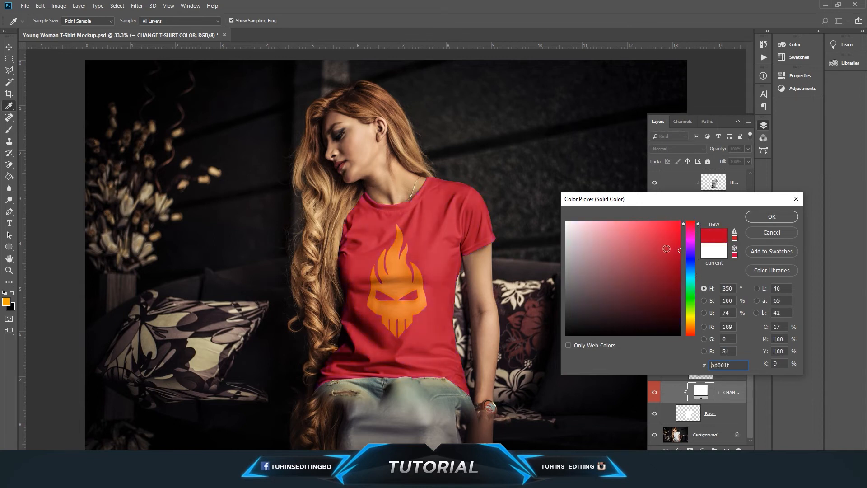
drag(677, 253, 681, 257)
drag(590, 314, 576, 328)
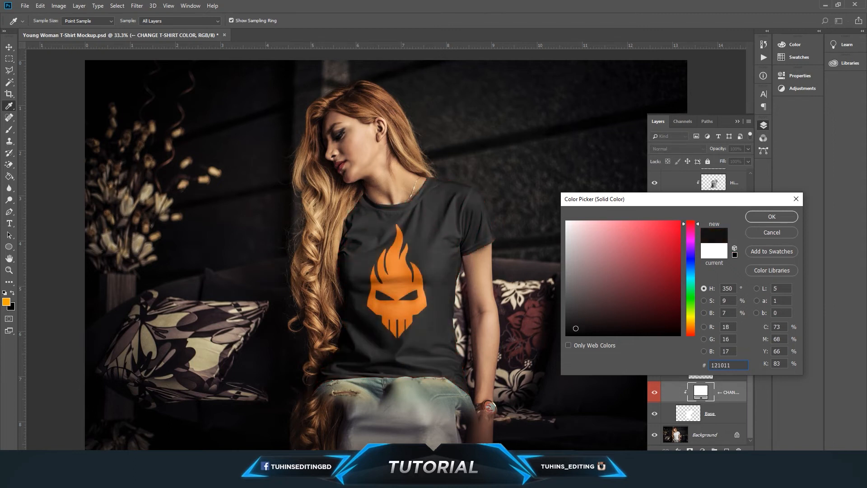
click(792, 217)
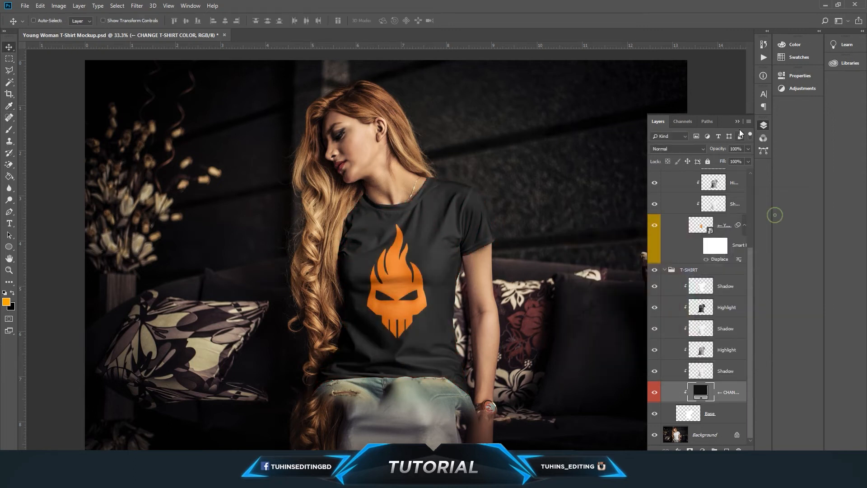
click(738, 121)
- Save a JPEG copy of the dark shirt mockup with 2 added to the file name, and close the PSD with its changes saved
key(ctrl+shift+s)
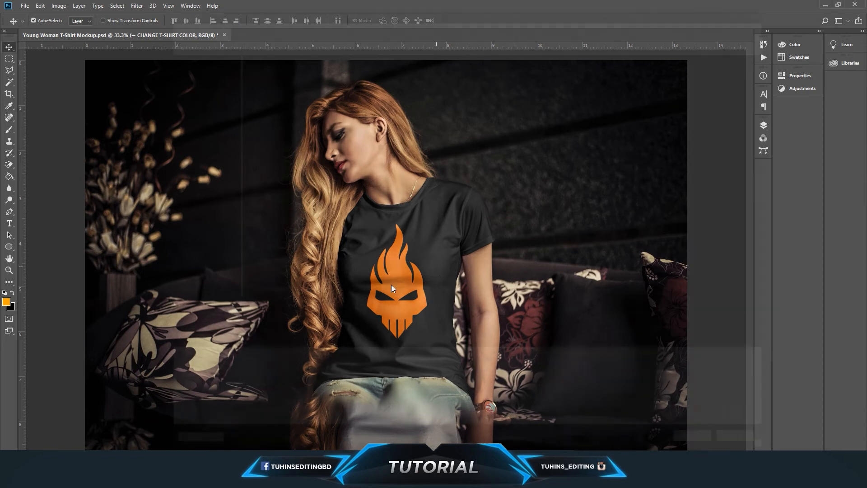
click(281, 376)
click(224, 284)
click(298, 364)
key(End)
text(2)
key(Return)
key(Return)
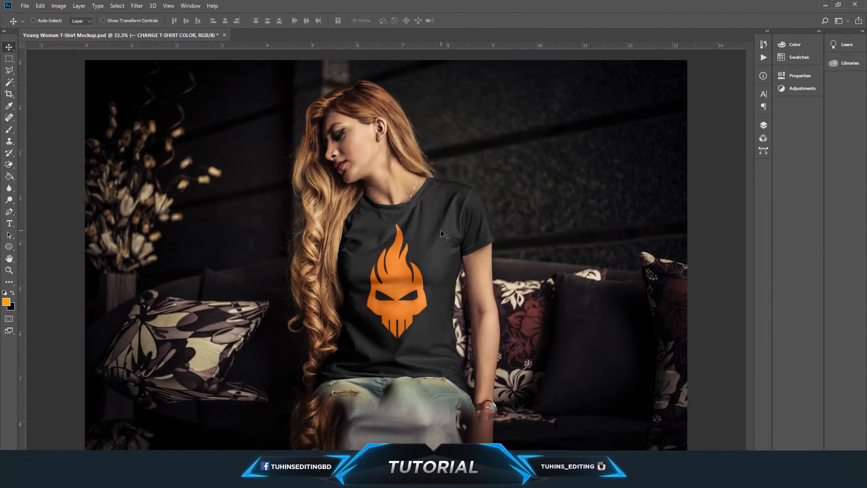
click(224, 35)
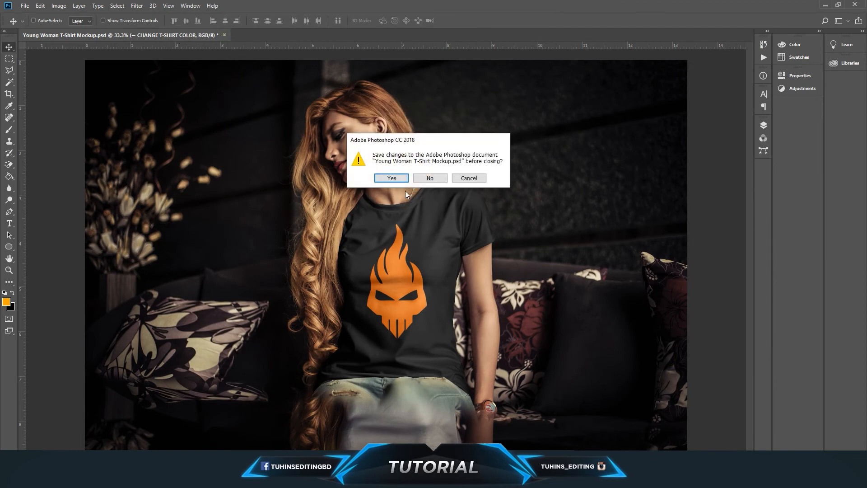
click(399, 179)
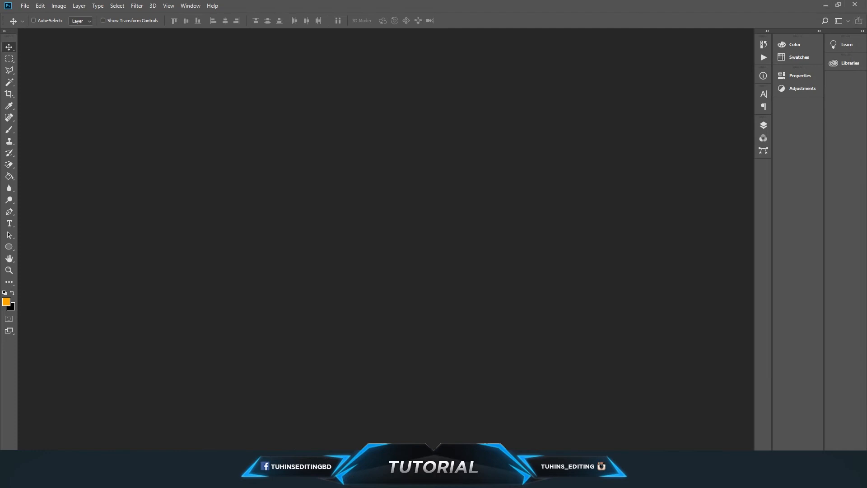
- Open the Logo_mockup PSD from the my random works folder and dismiss the missing fonts dialog
mouse_move(144, 479)
click(217, 444)
key(alt+Left)
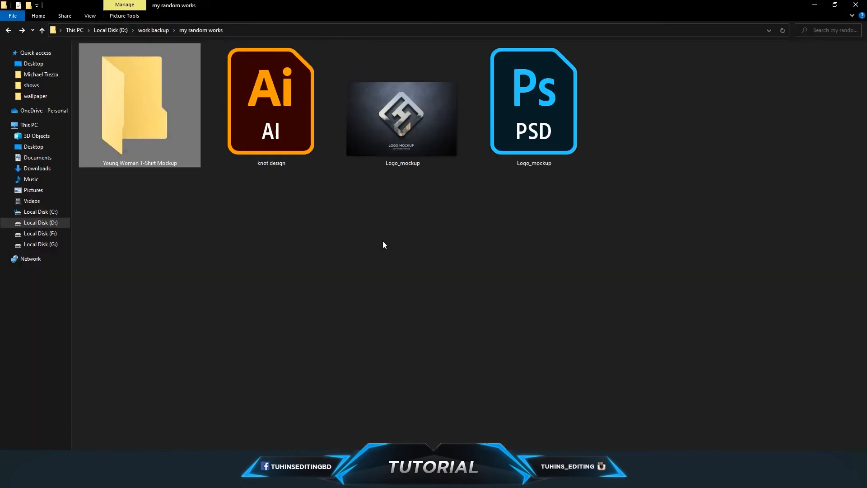
click(356, 231)
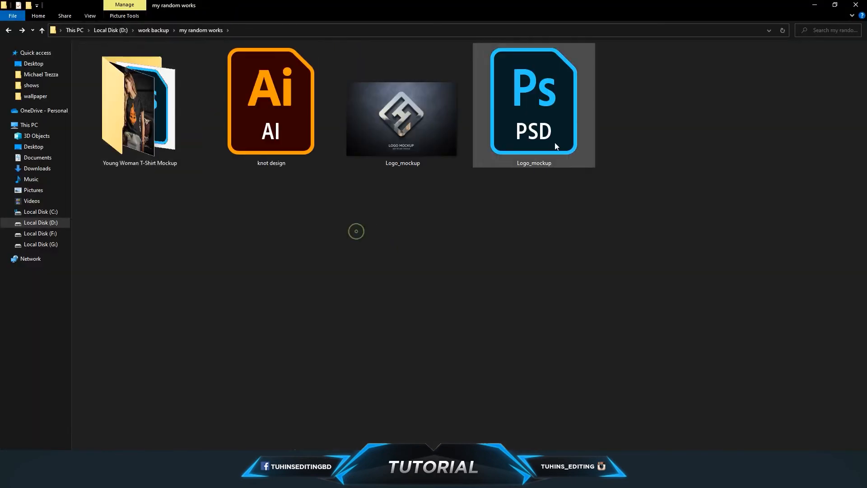
double_click(546, 107)
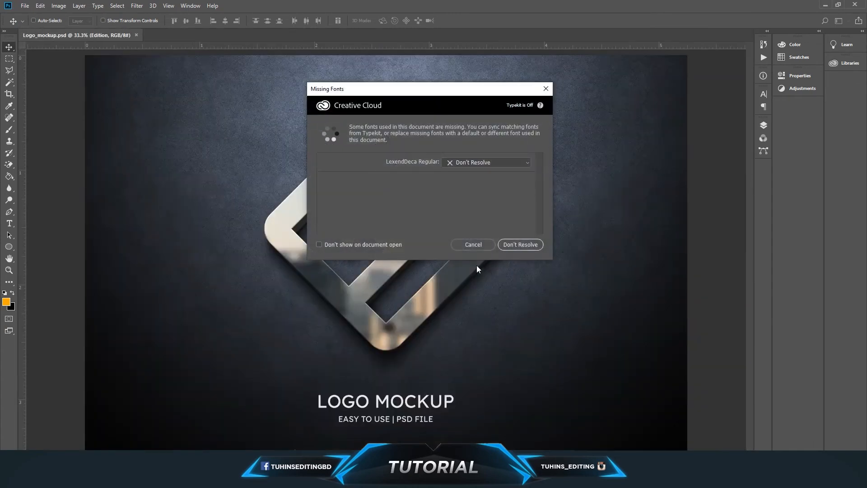
click(475, 245)
- Hide the Sample text group and open the contents of the Your logo here smart object, dismissing the missing fonts dialog
click(763, 126)
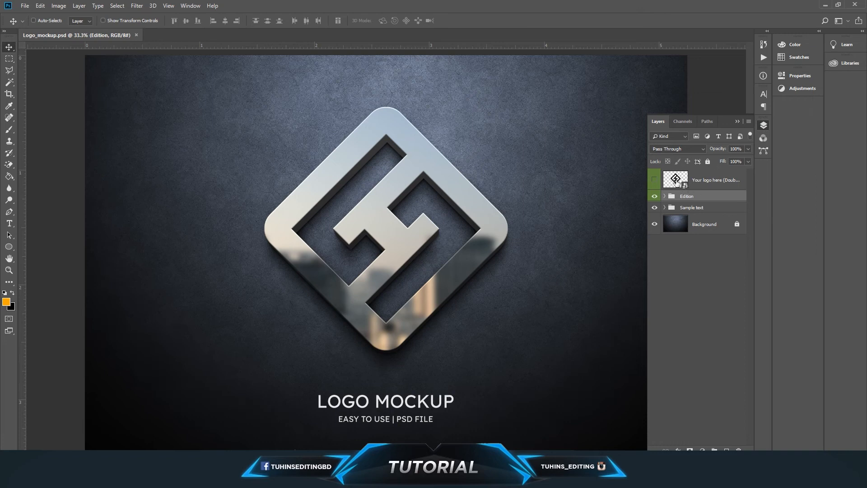
click(654, 208)
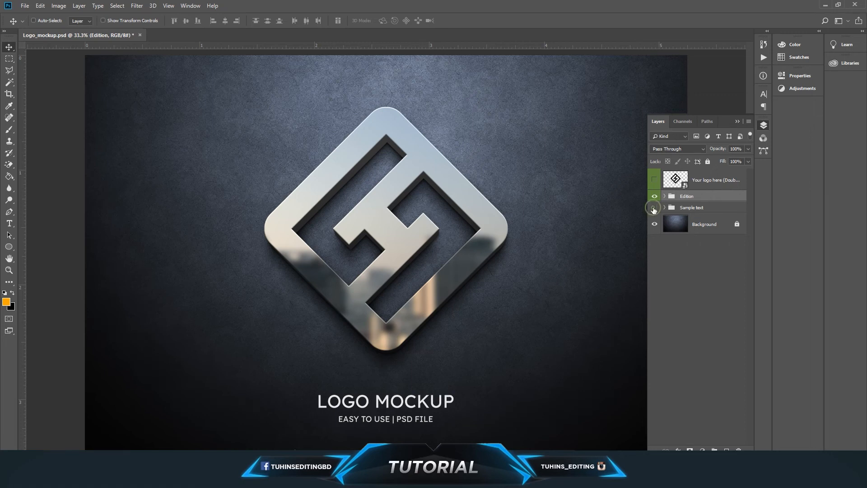
double_click(675, 178)
click(473, 244)
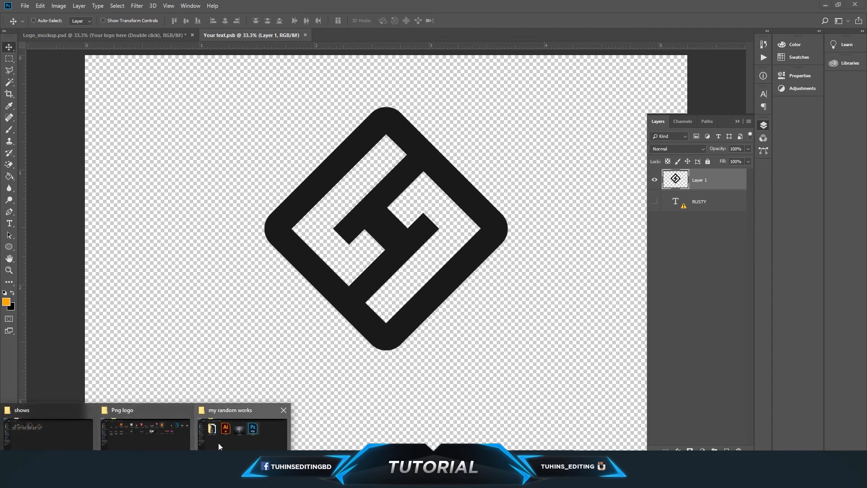
- Place the nof (2) flaming skull logo over the sample logo, scaled to about 17% and centred on it
click(246, 429)
drag(595, 96, 366, 244)
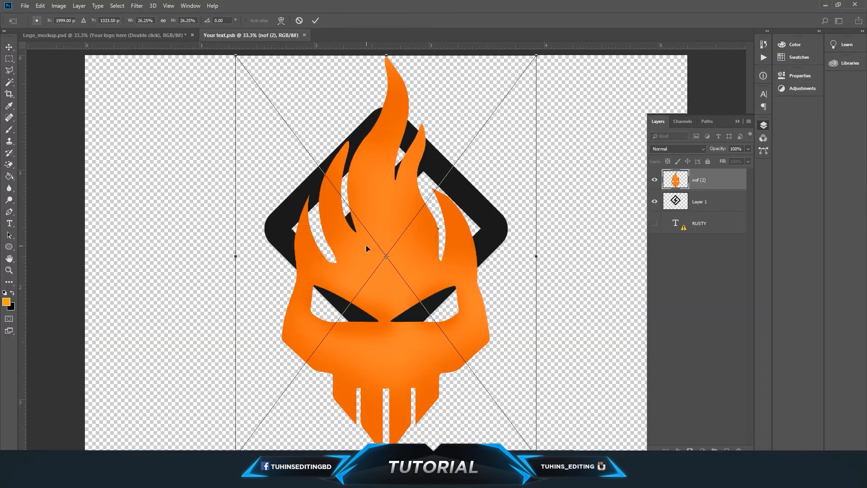
drag(536, 456, 484, 378)
drag(426, 285, 427, 274)
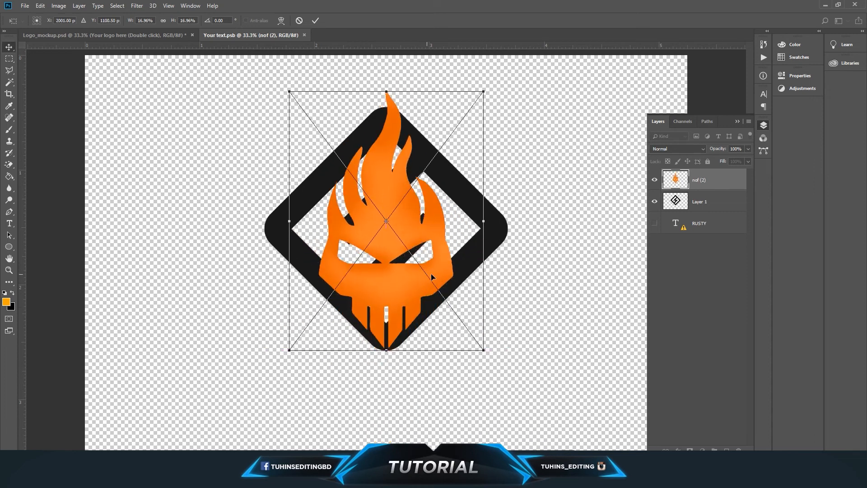
key(Return)
- Hide the sample logo on Layer 1, and save and close the smart object document
click(654, 201)
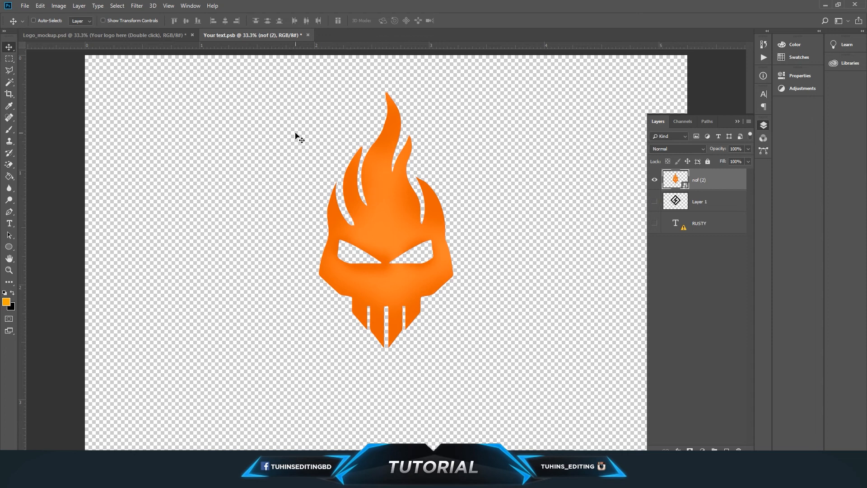
click(309, 36)
click(393, 177)
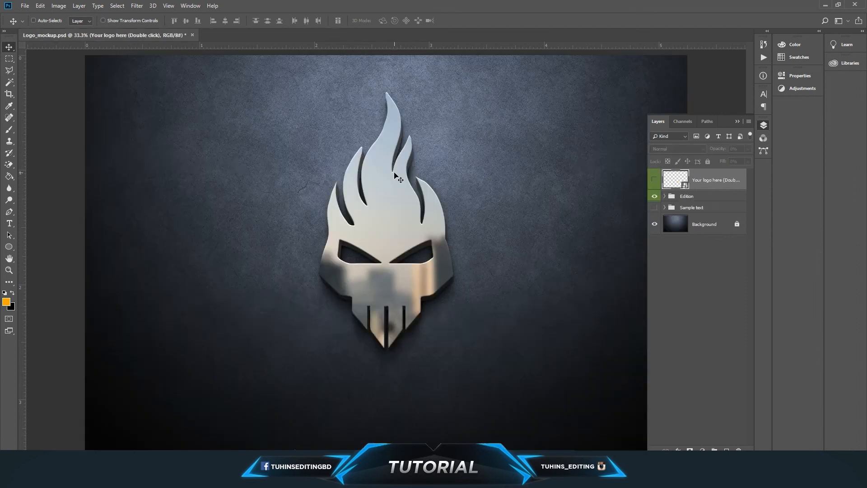
- Examine the metallic skull logo in the full mockup and up close with the layer list collapsed
key(ctrl+minus)
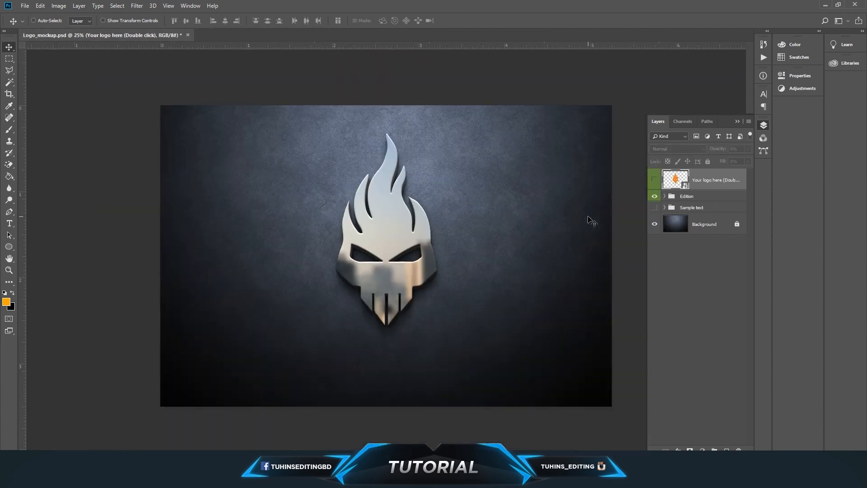
click(738, 122)
key(ctrl+plus)
key(ctrl+plus)
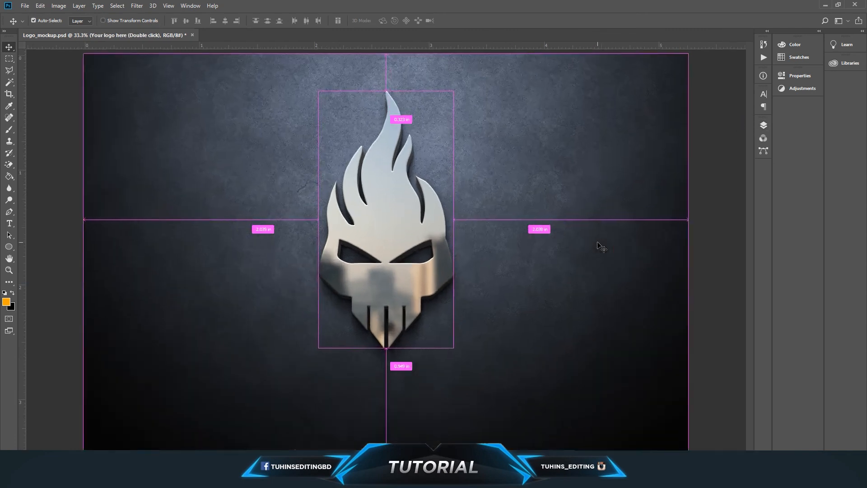
scroll(502, 264, up, 2)
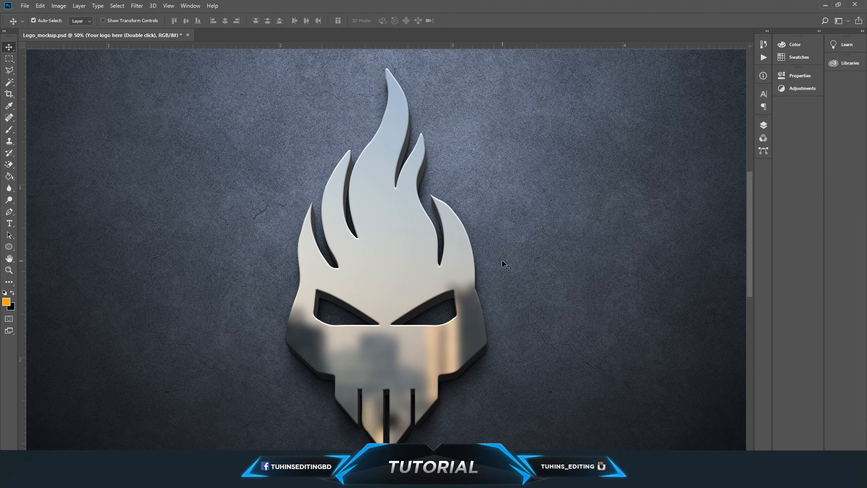
key(ctrl+minus)
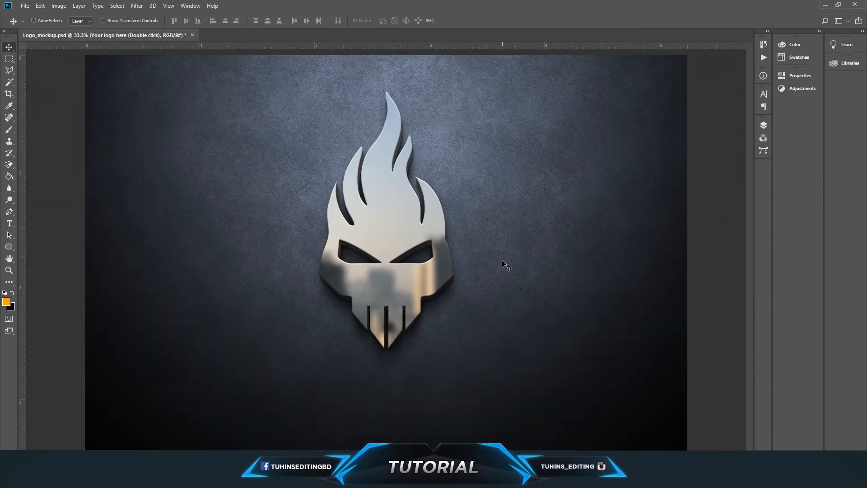
- Switch to the Free Young Woman T-Shirt Mockup page on unblast.com in Chrome and reload it
mouse_move(52, 478)
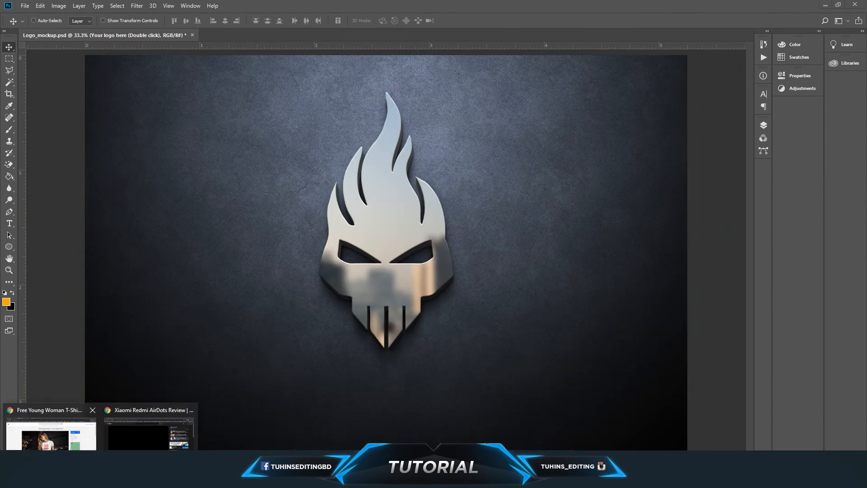
click(52, 434)
key(F5)
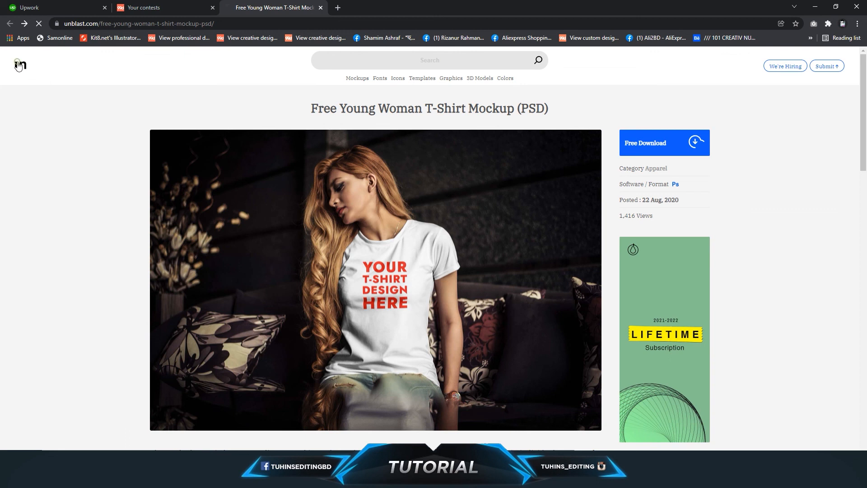